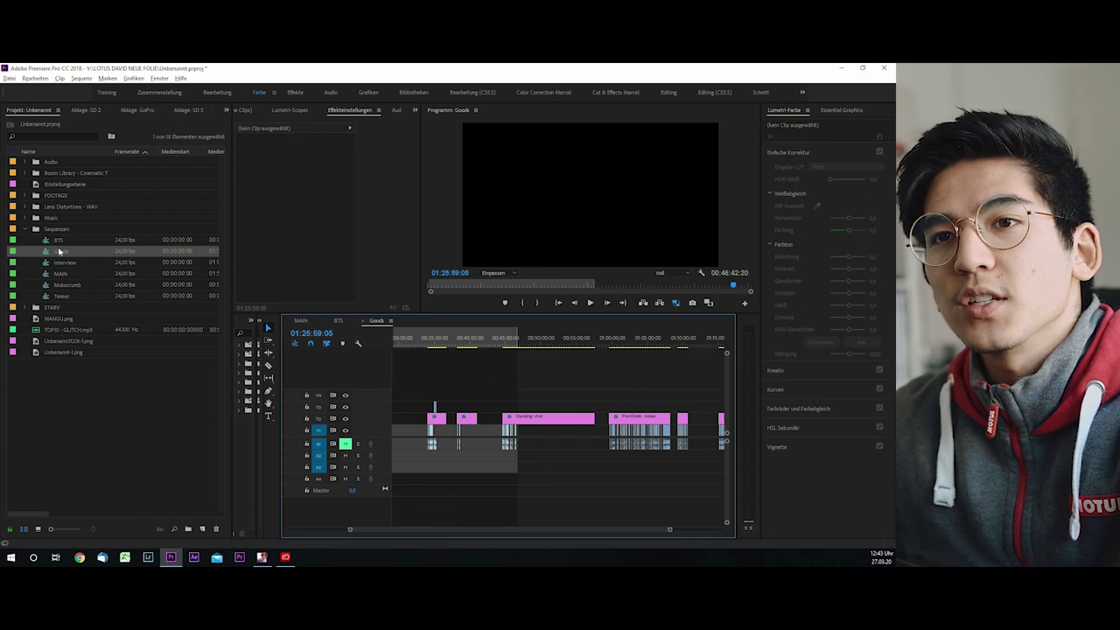
- Select the Sequenzen bin in the project panel, passing over the Teaser and Goods timeline
click(61, 296)
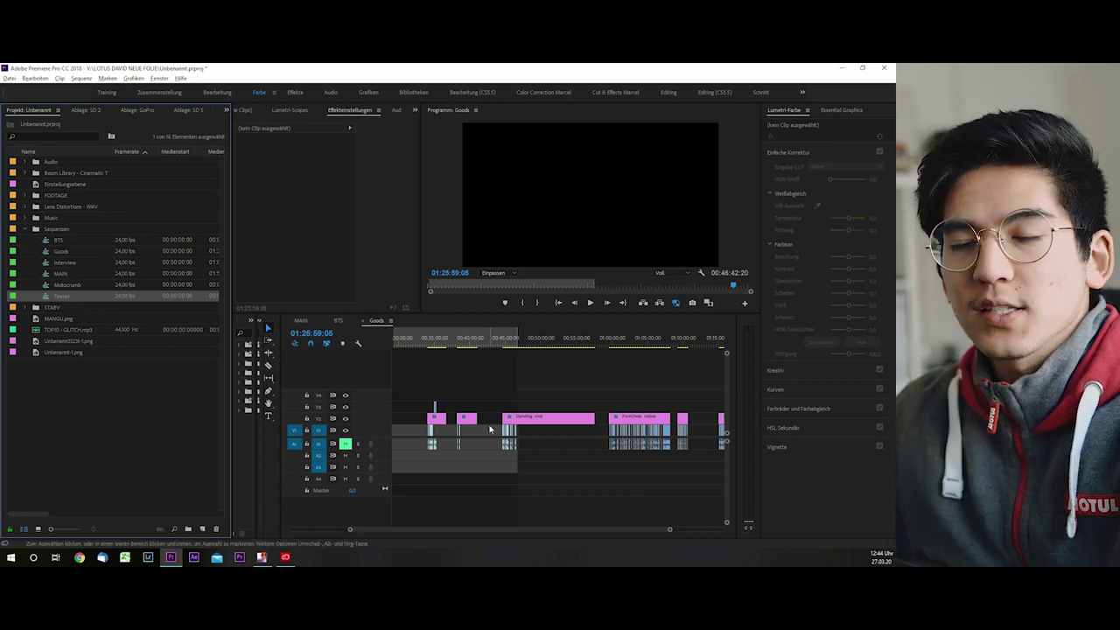
click(517, 344)
scroll(507, 385, down, 2)
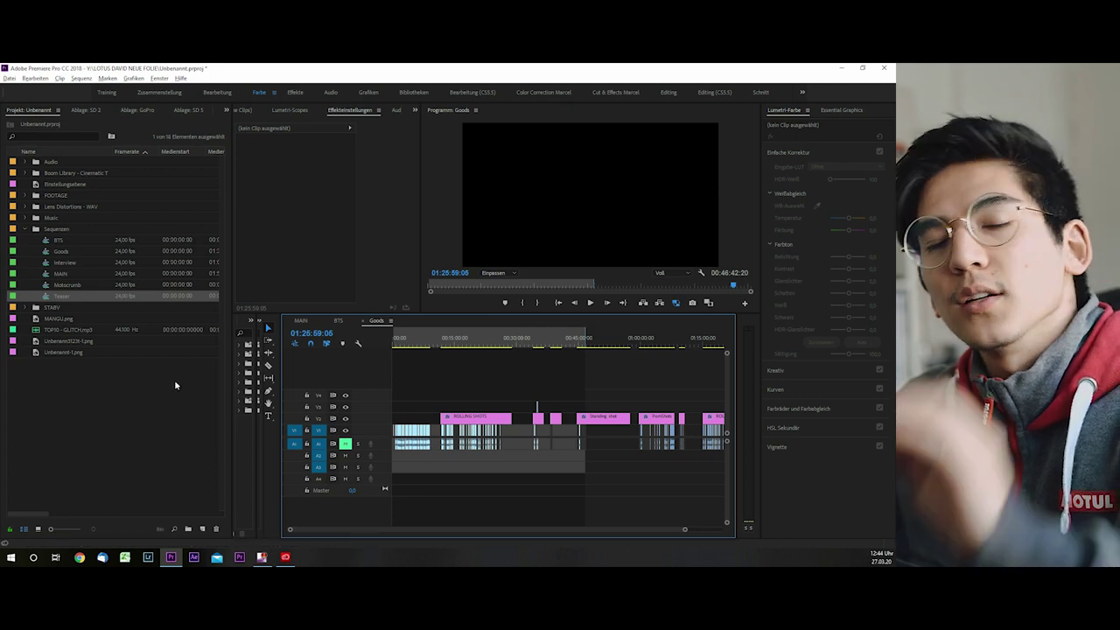
click(173, 452)
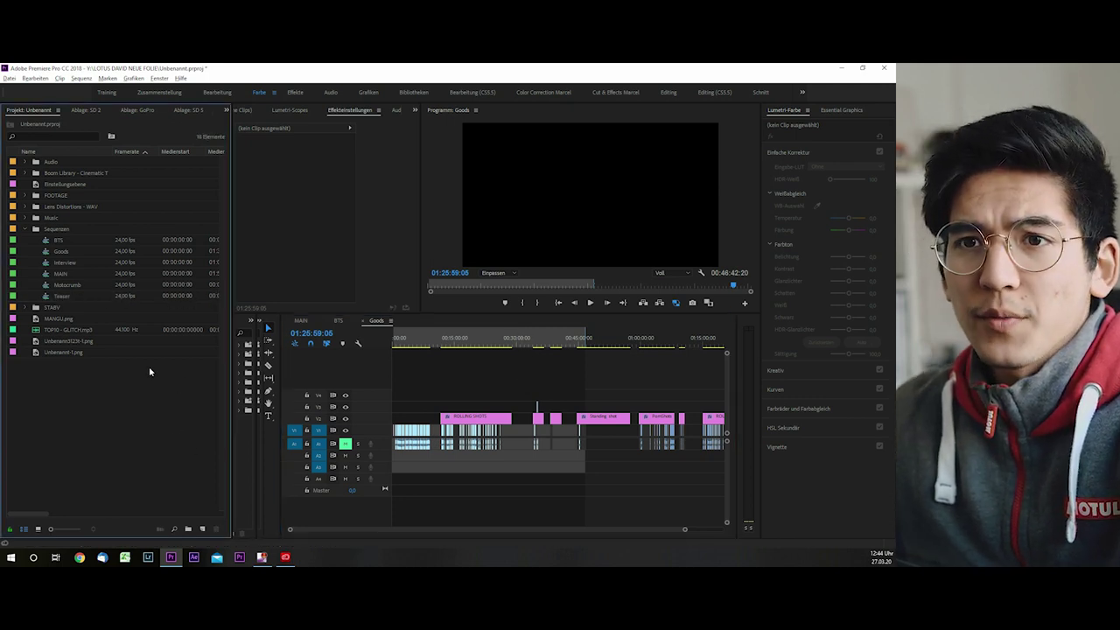
click(70, 296)
click(58, 229)
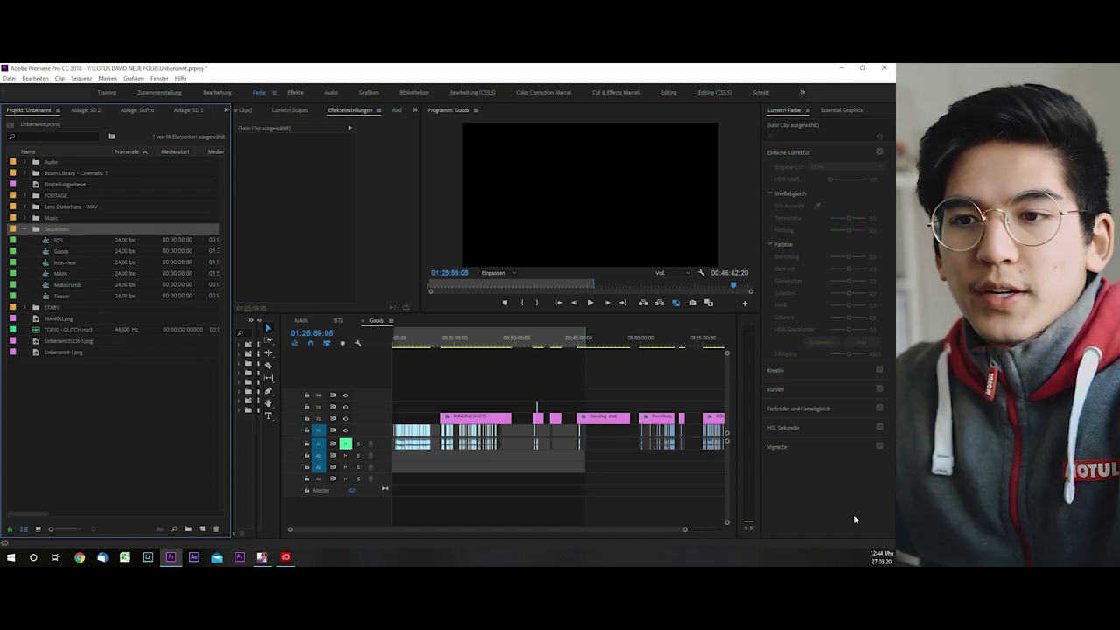
- Start a new sequence from the Standard 24fps FULL HD Sony A7 preset and show its detailed settings
click(202, 529)
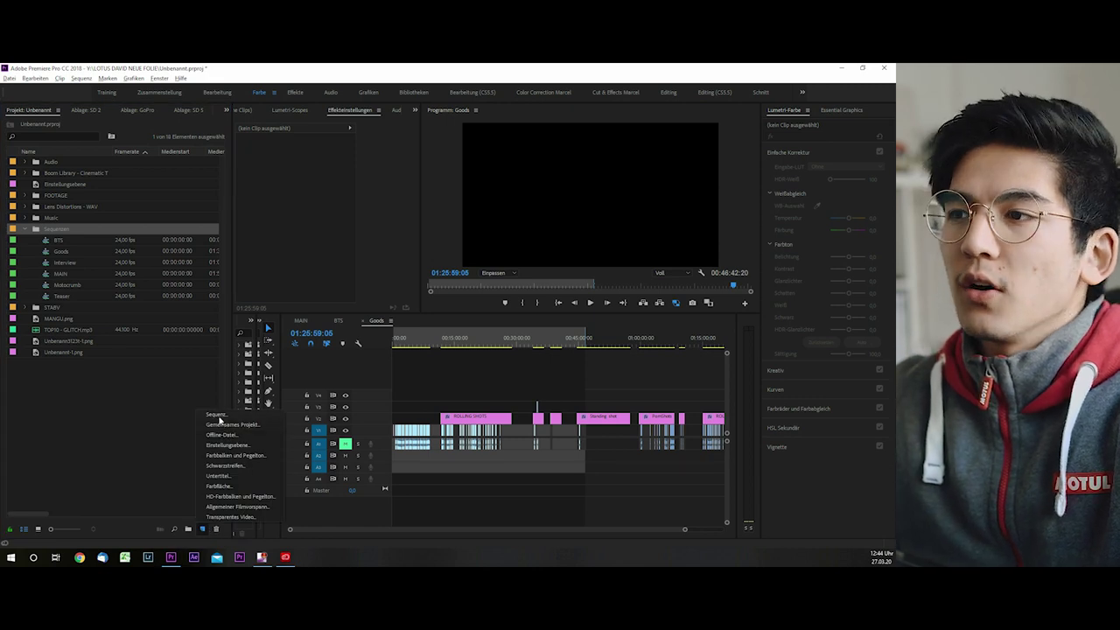
click(216, 414)
drag(375, 145, 402, 142)
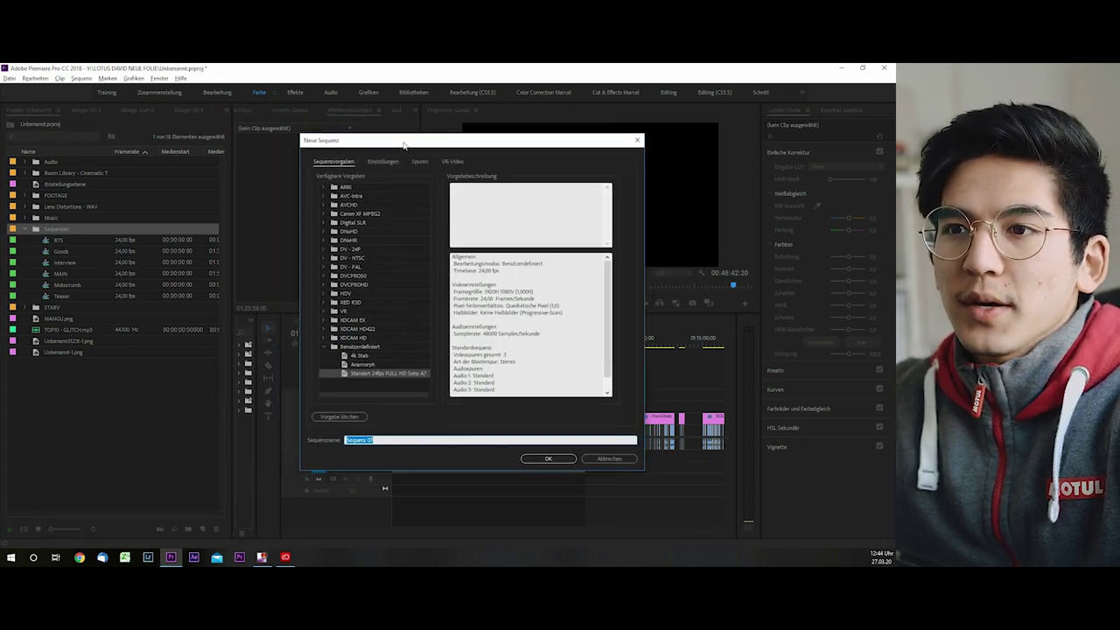
click(377, 372)
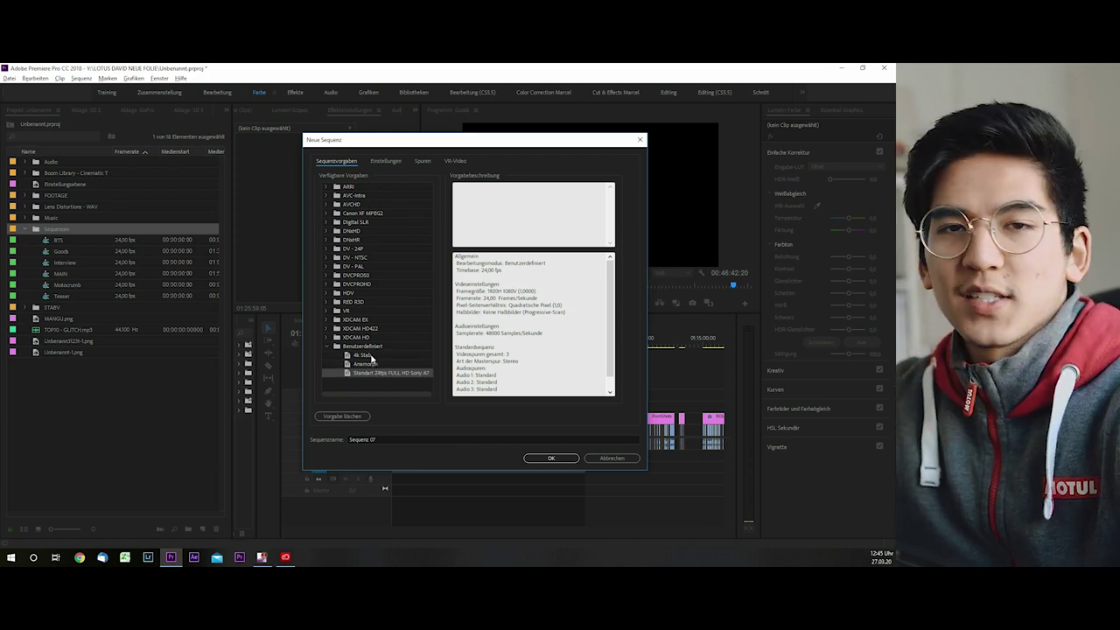
click(369, 356)
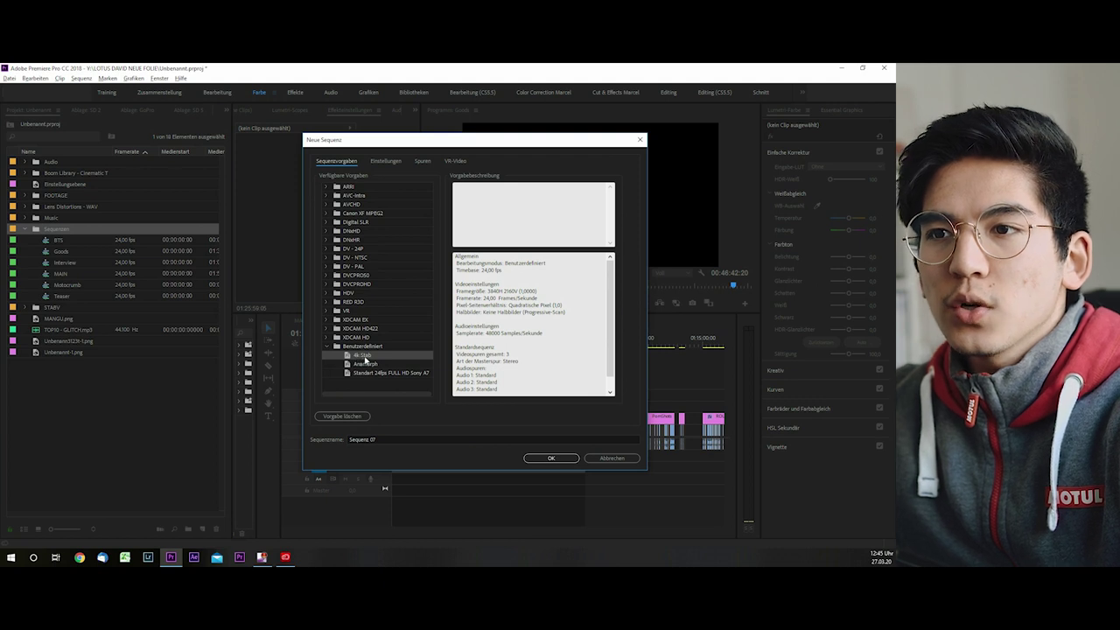
click(376, 365)
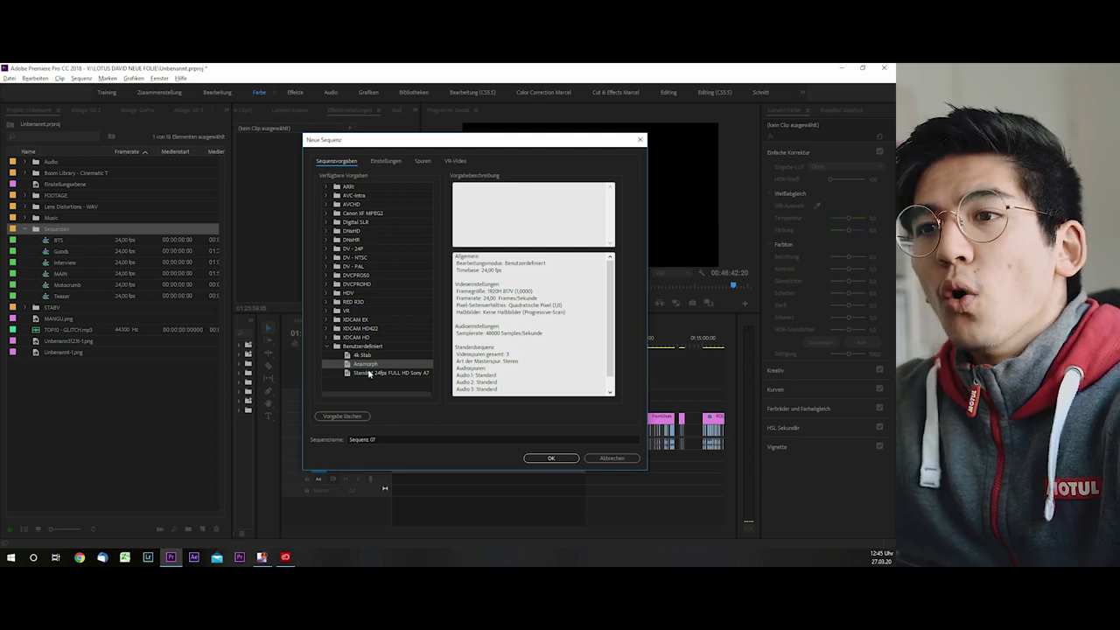
click(373, 375)
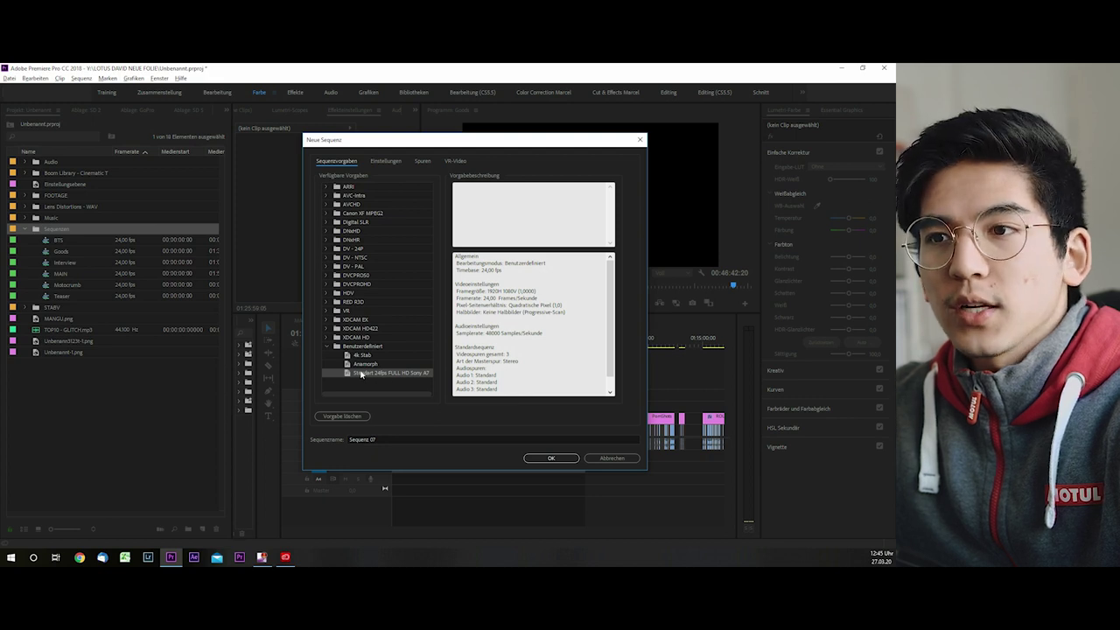
click(384, 162)
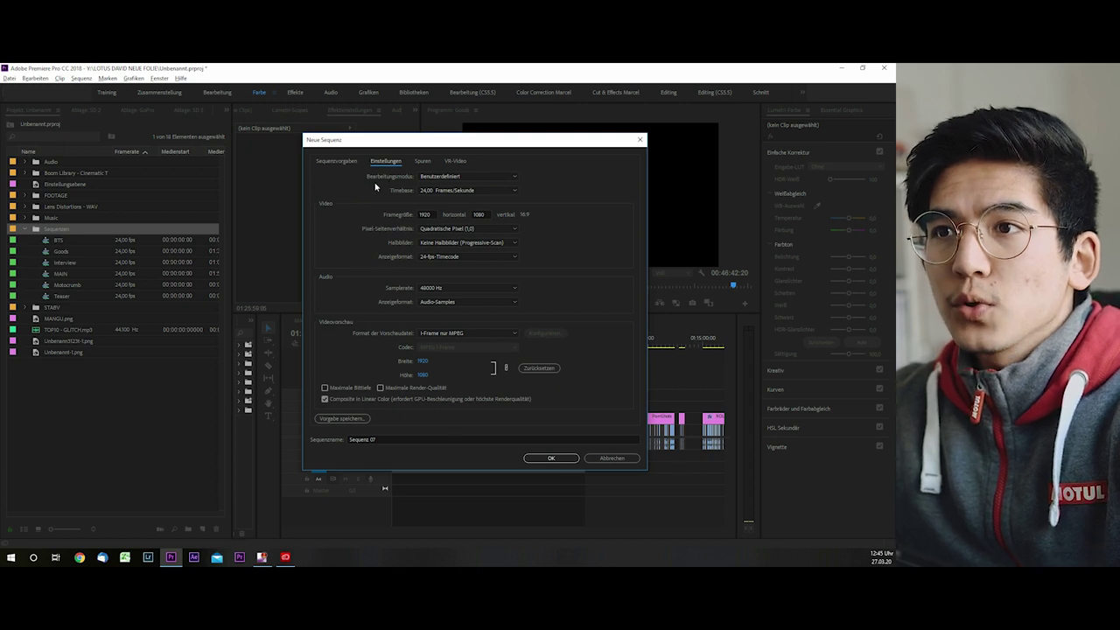
- Keep the editing mode Benutzerdefiniert and the frame rate at 24 fps
click(476, 180)
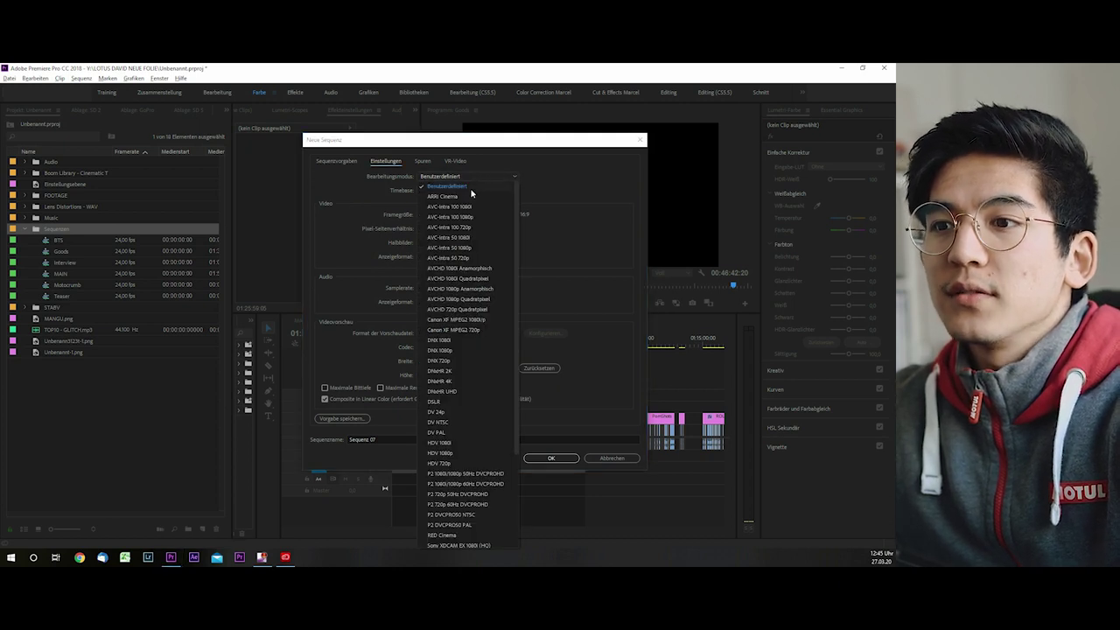
click(475, 187)
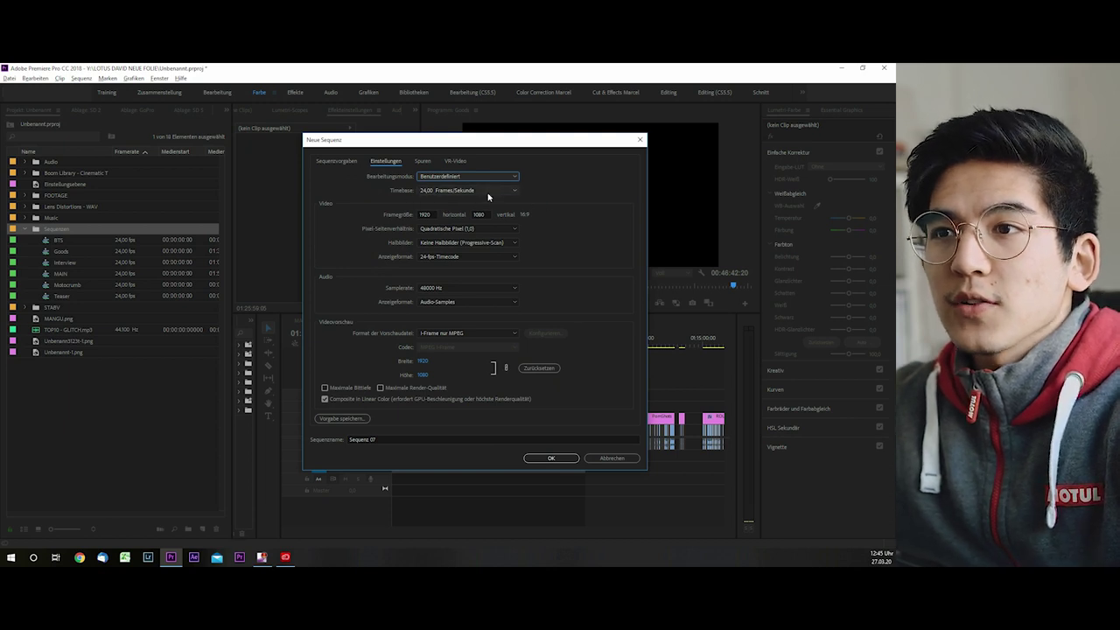
click(489, 192)
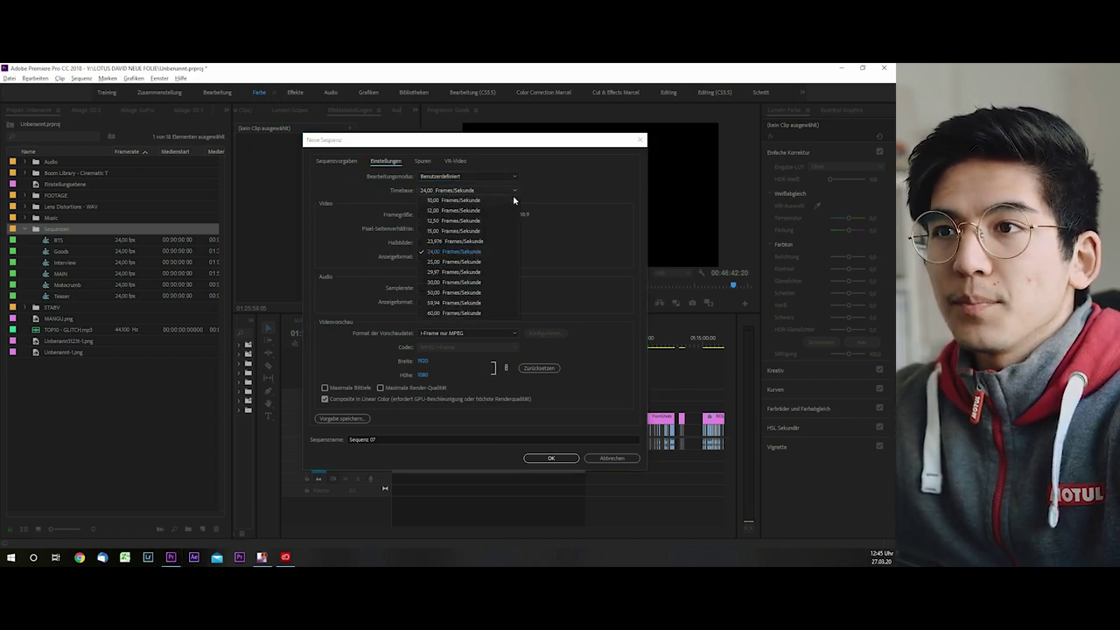
click(515, 190)
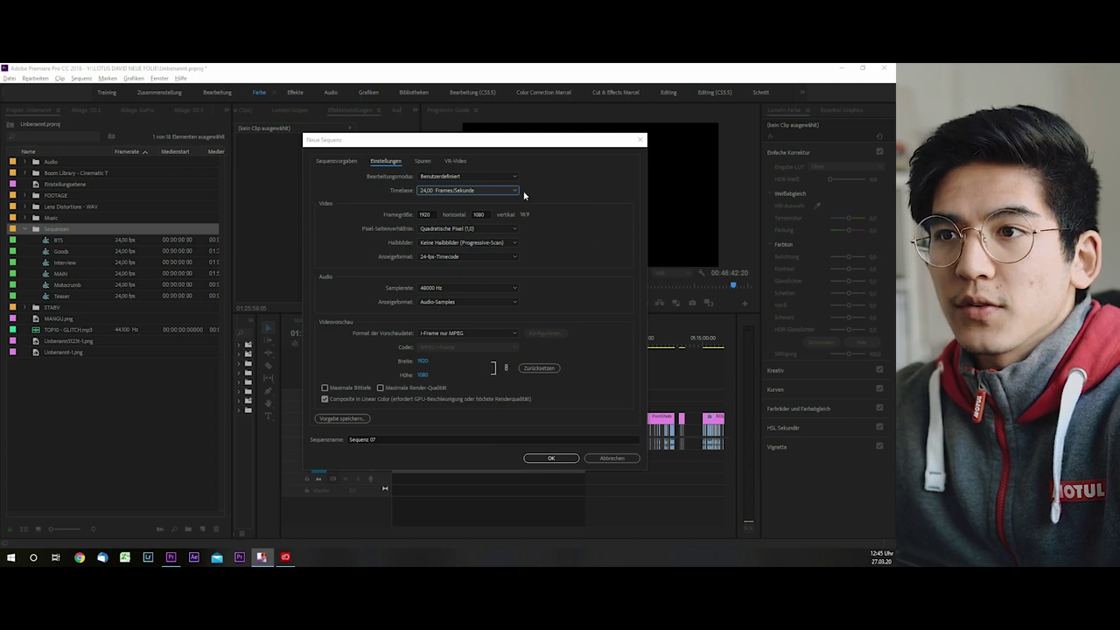
click(516, 190)
click(516, 193)
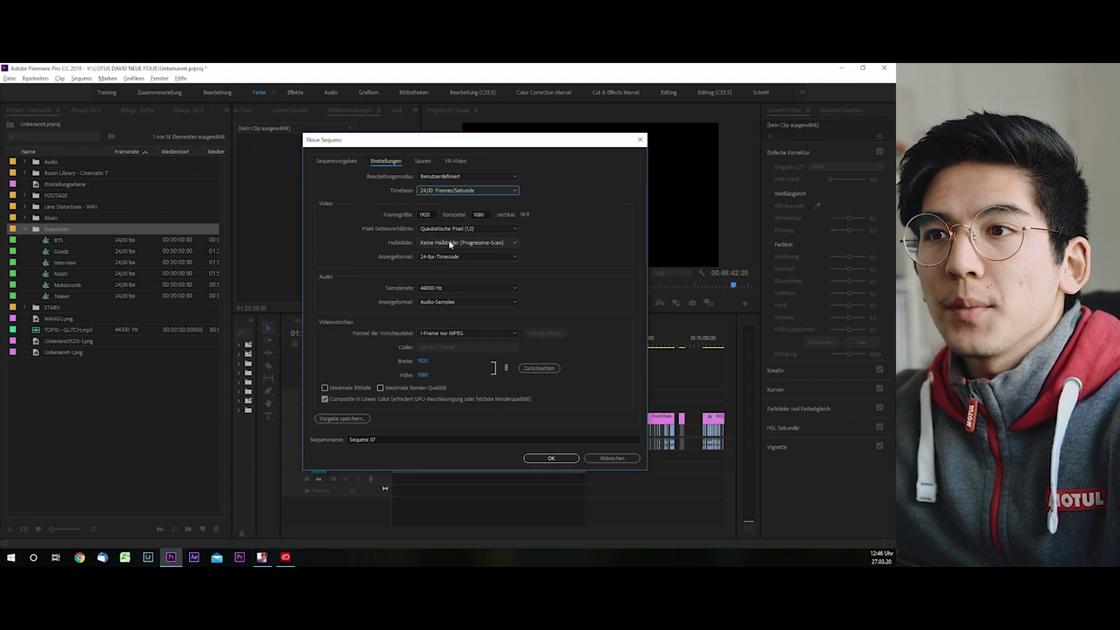
- Keep progressive scan with no fields and 24-fps-Timecode as the display format
click(450, 243)
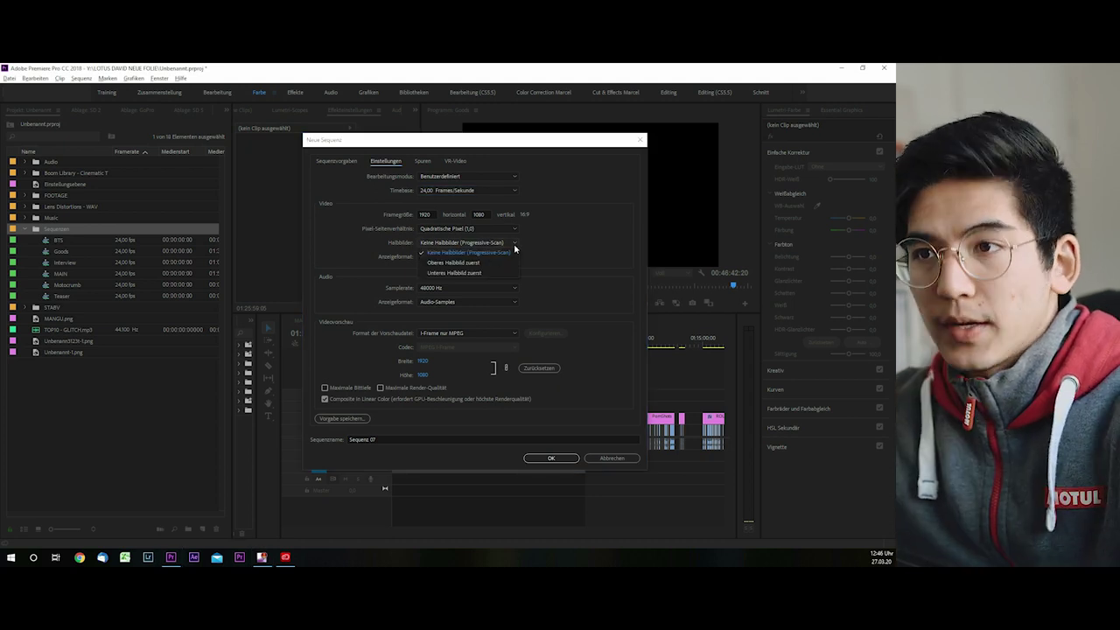
click(523, 252)
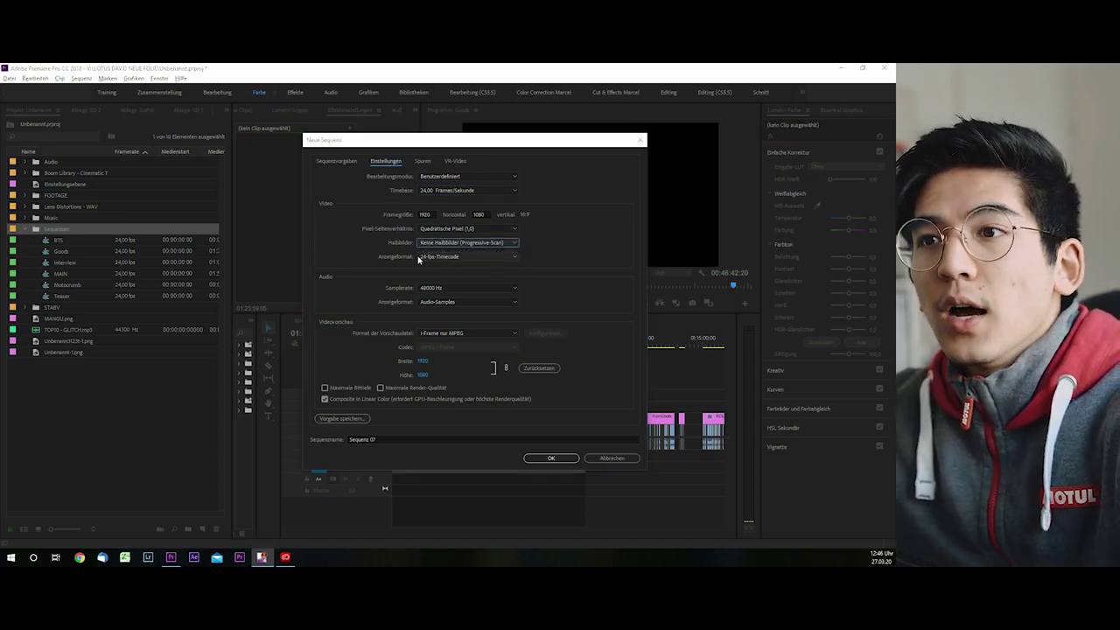
click(463, 256)
click(465, 257)
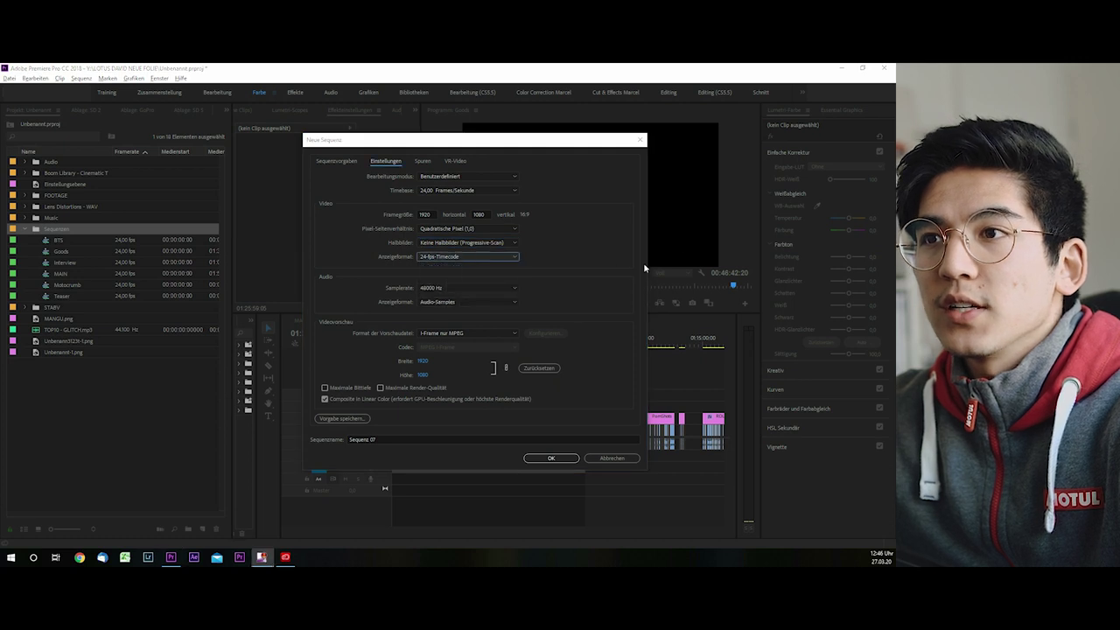
drag(528, 145, 789, 201)
drag(705, 199, 399, 142)
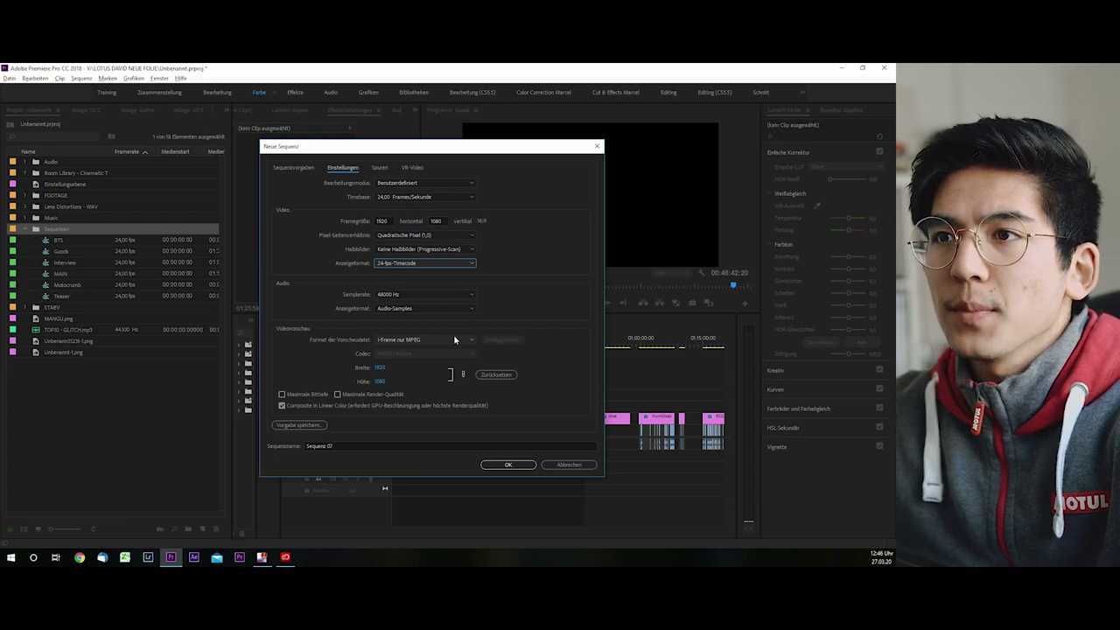
drag(481, 153, 492, 152)
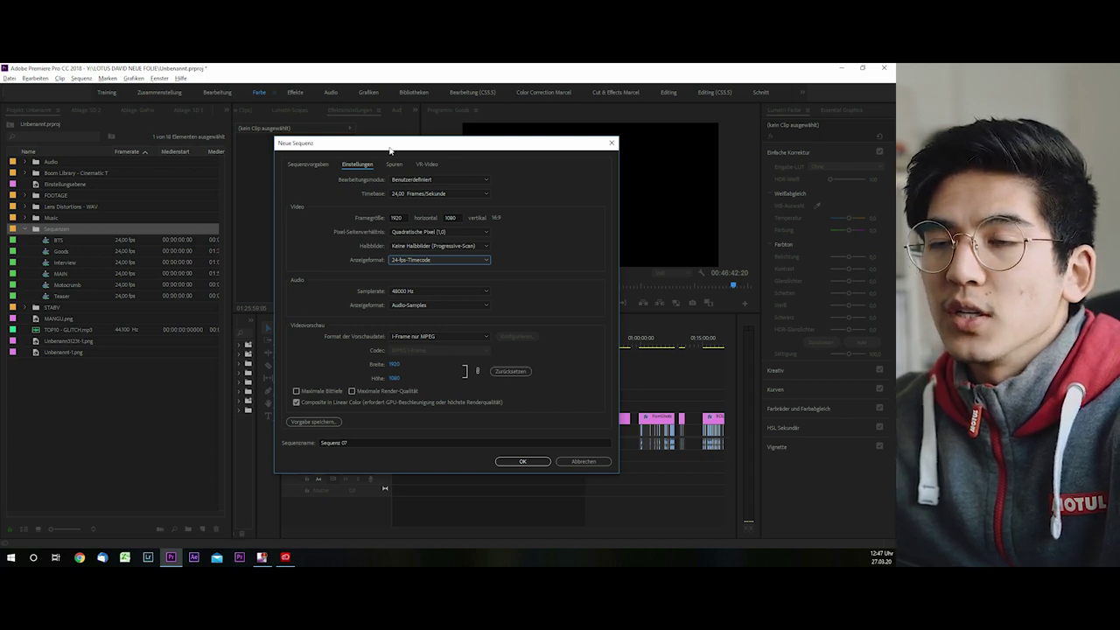
drag(390, 150, 296, 228)
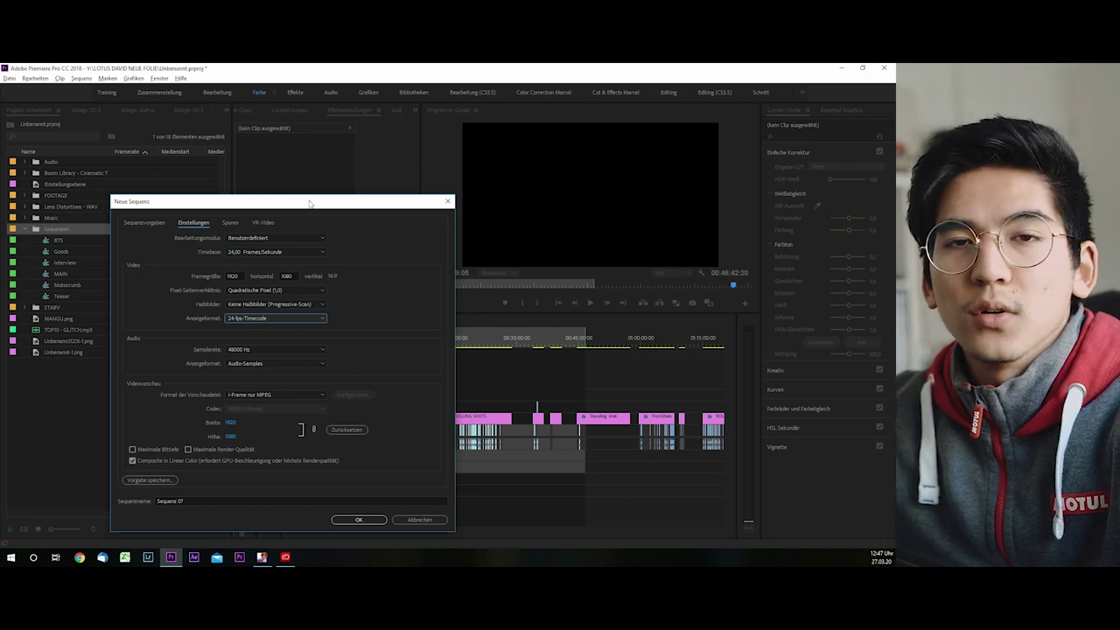
drag(318, 208, 445, 157)
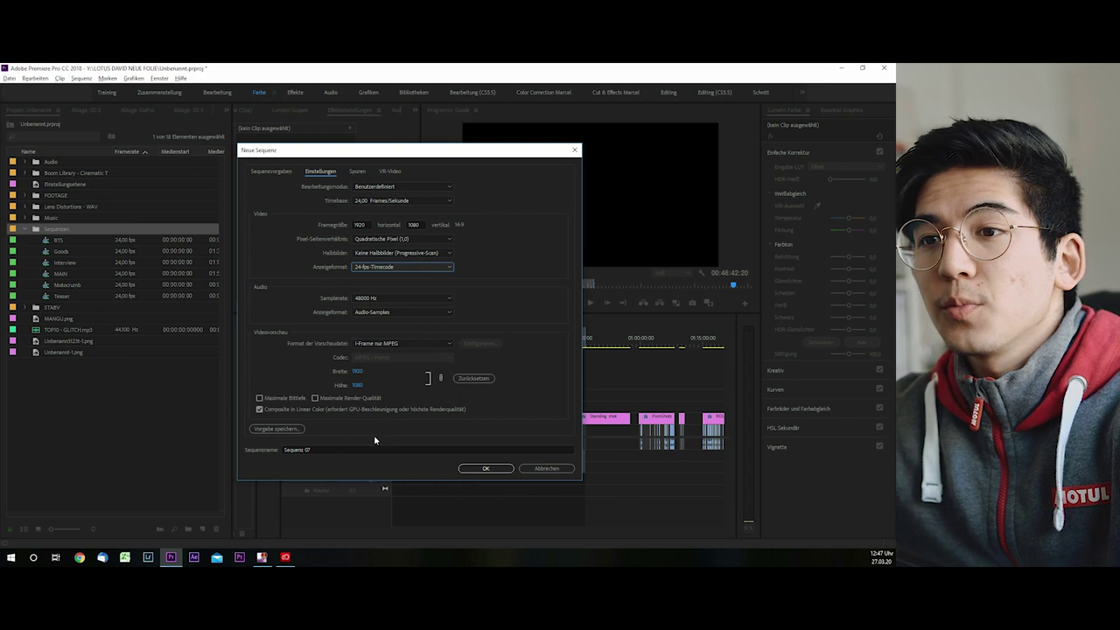
- Name the new sequence 'Mangu Test' and create it with these settings
click(357, 450)
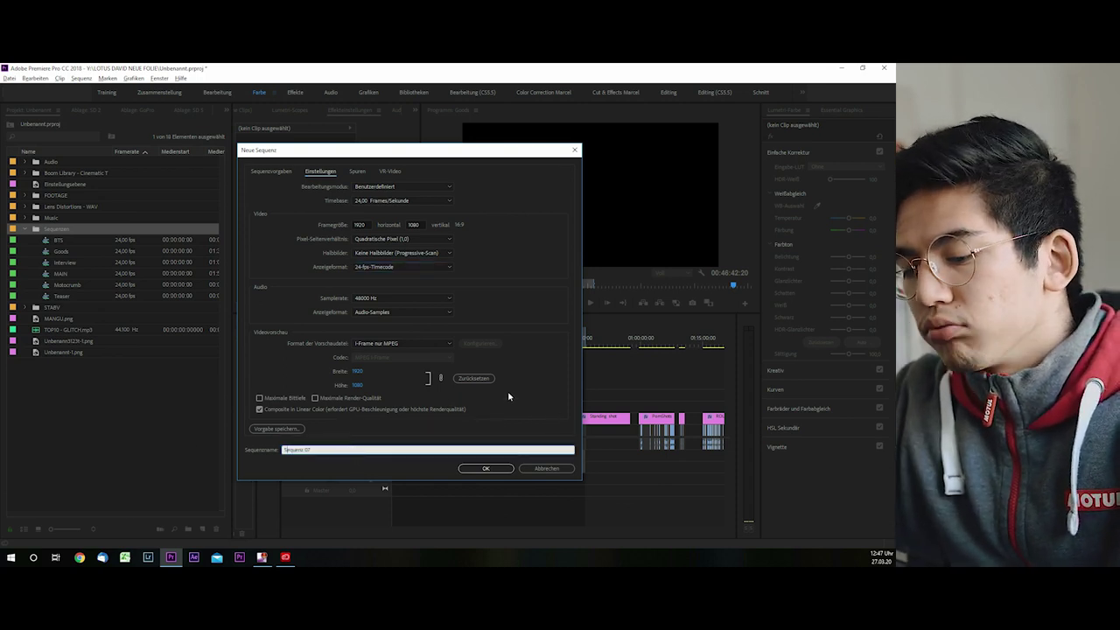
text(Mangu Test)
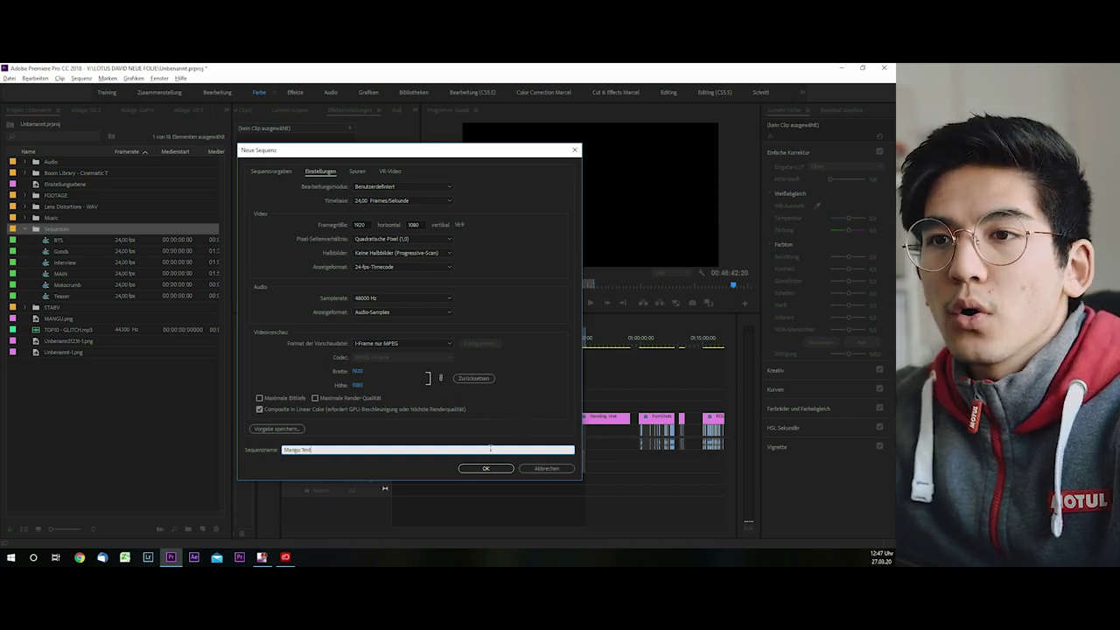
click(485, 468)
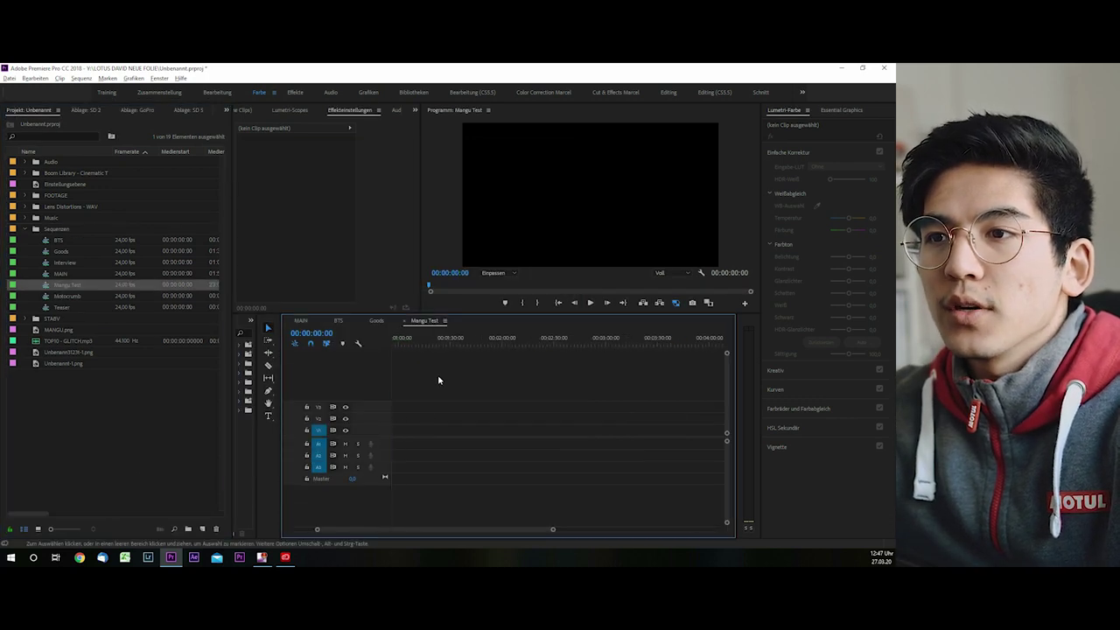
- Drag an item in the project panel to the New Item button and reopen its list
scroll(434, 419, down, 3)
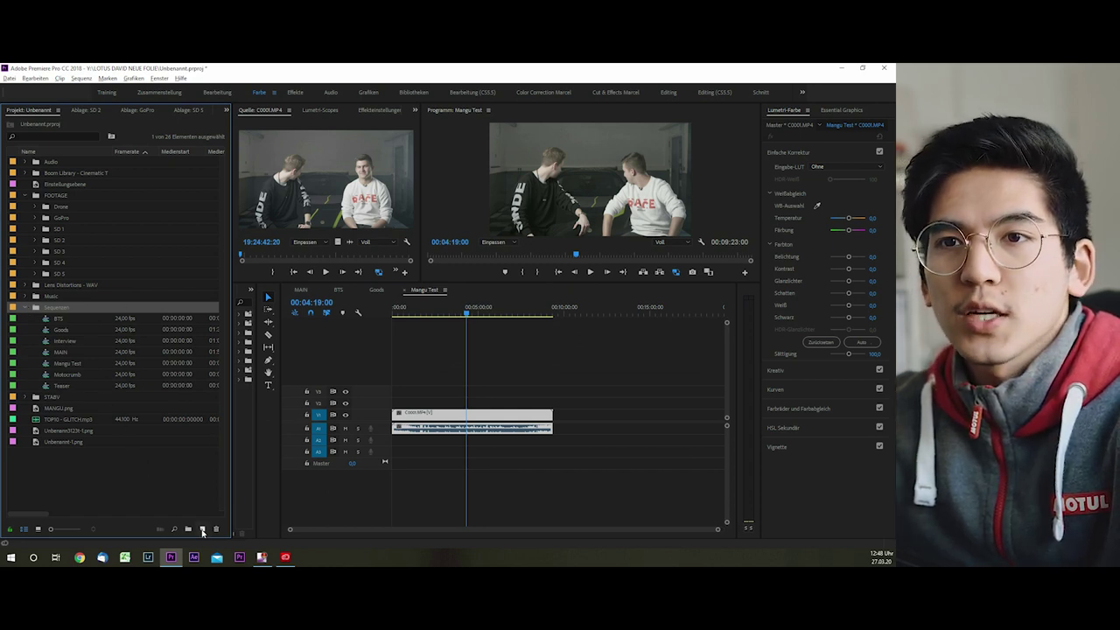
drag(68, 390, 203, 532)
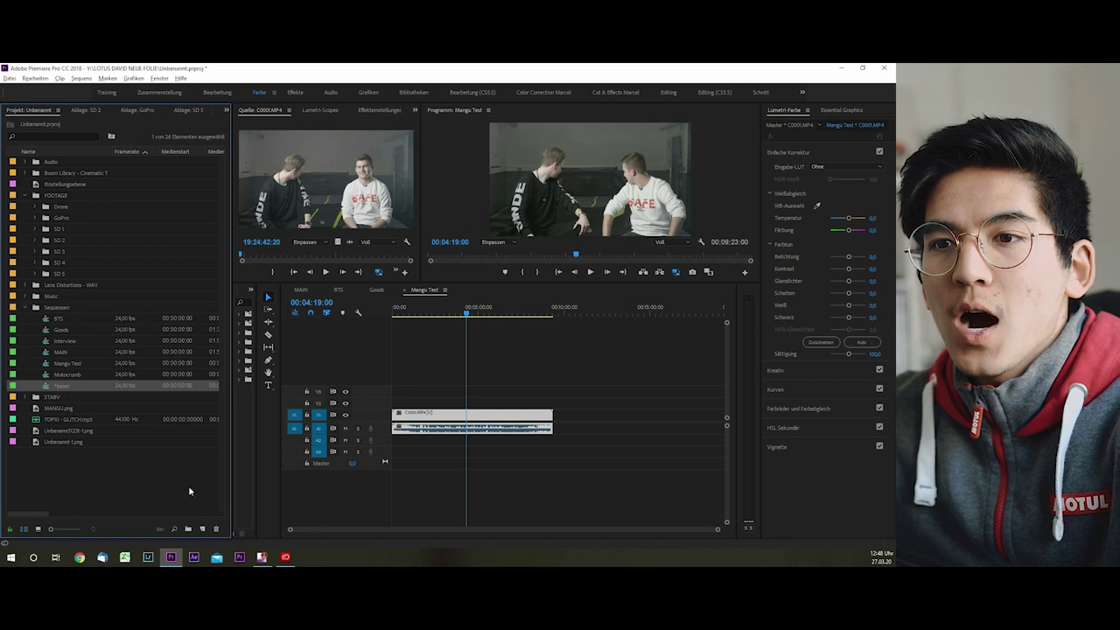
click(203, 531)
click(217, 415)
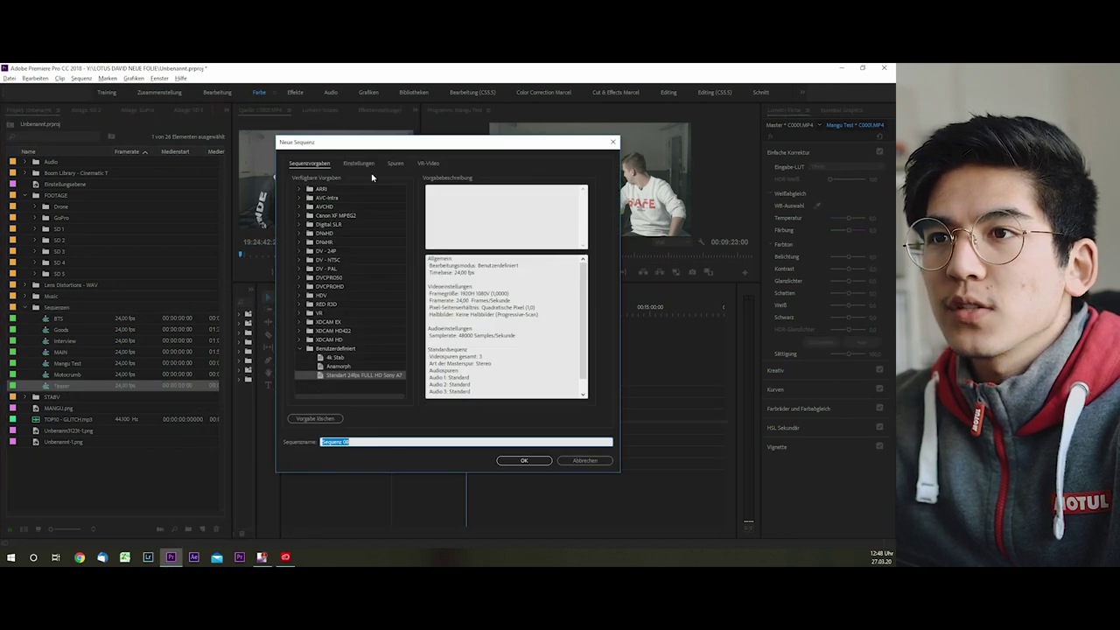
click(355, 163)
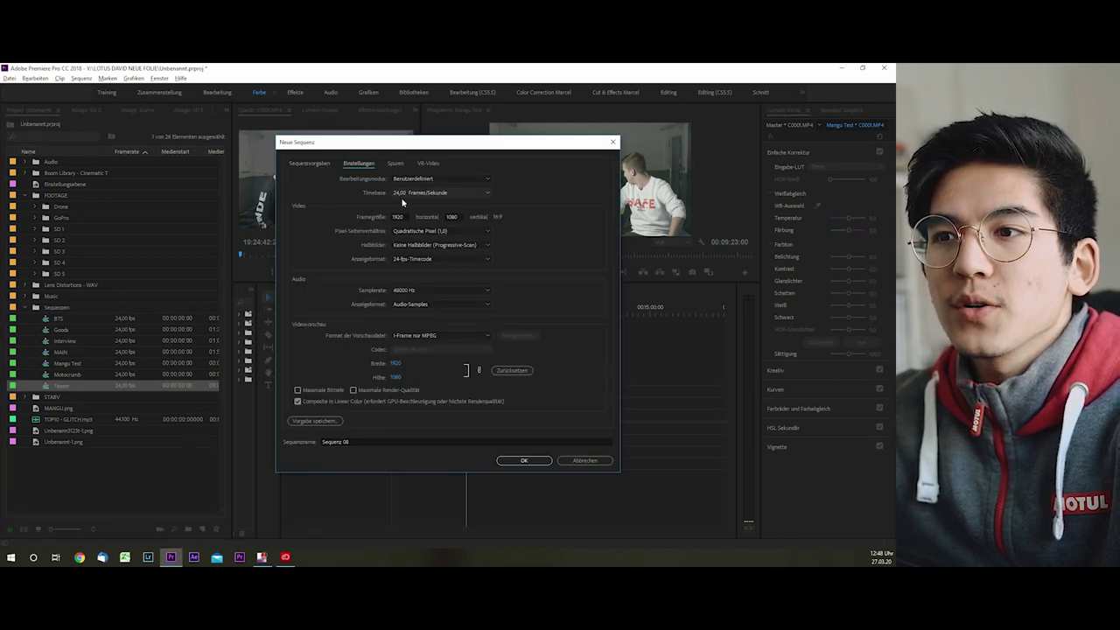
click(311, 424)
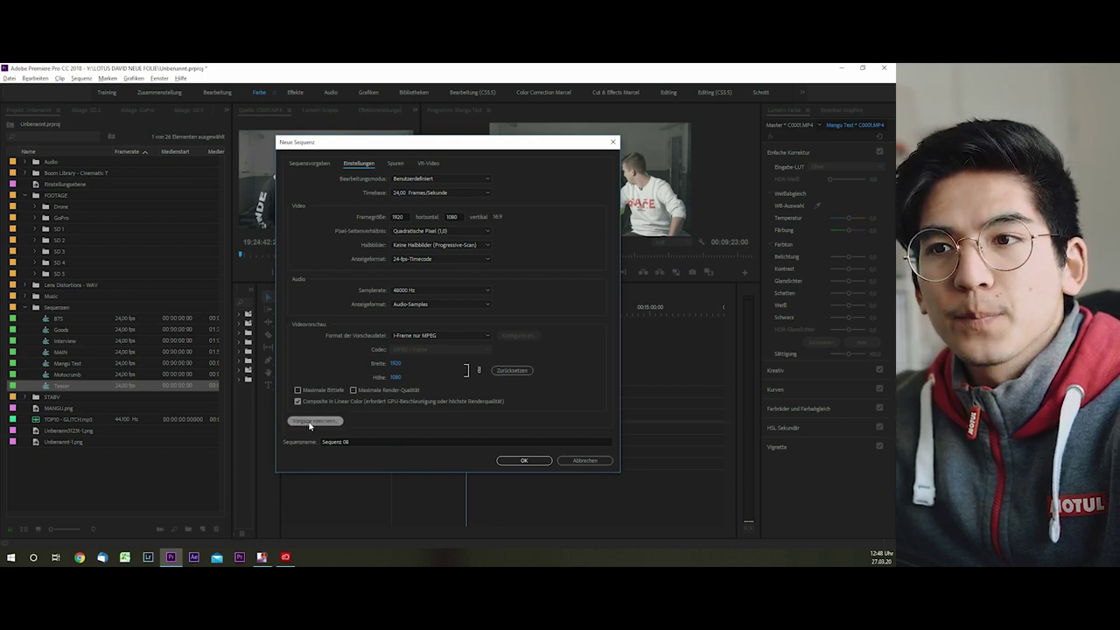
click(314, 424)
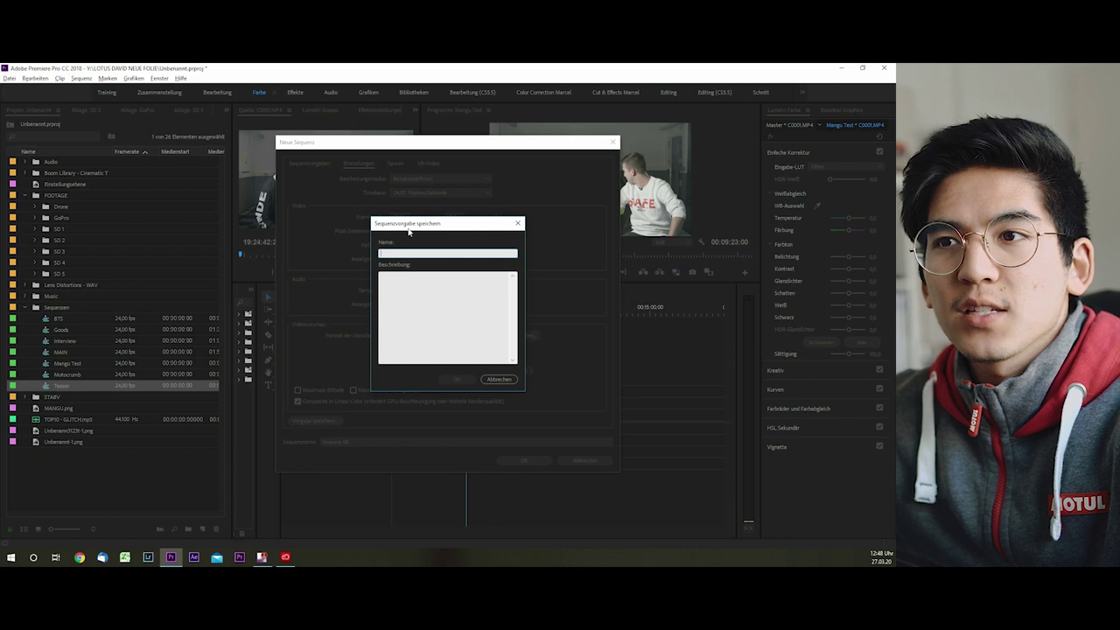
text(Mangu FUll Hd 24 Fps)
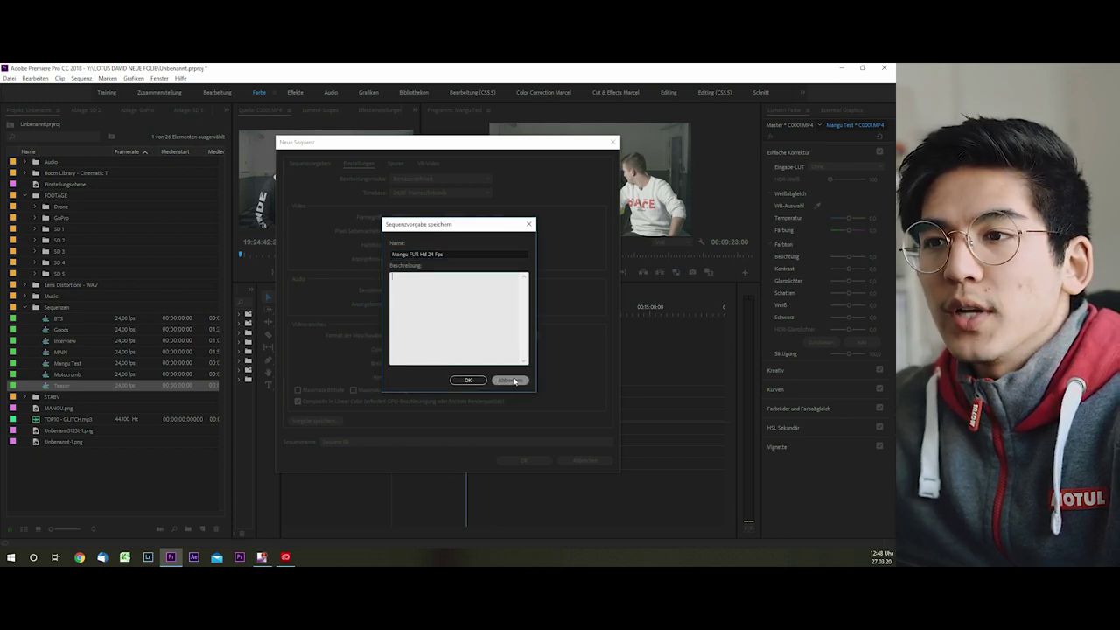
click(514, 381)
click(585, 461)
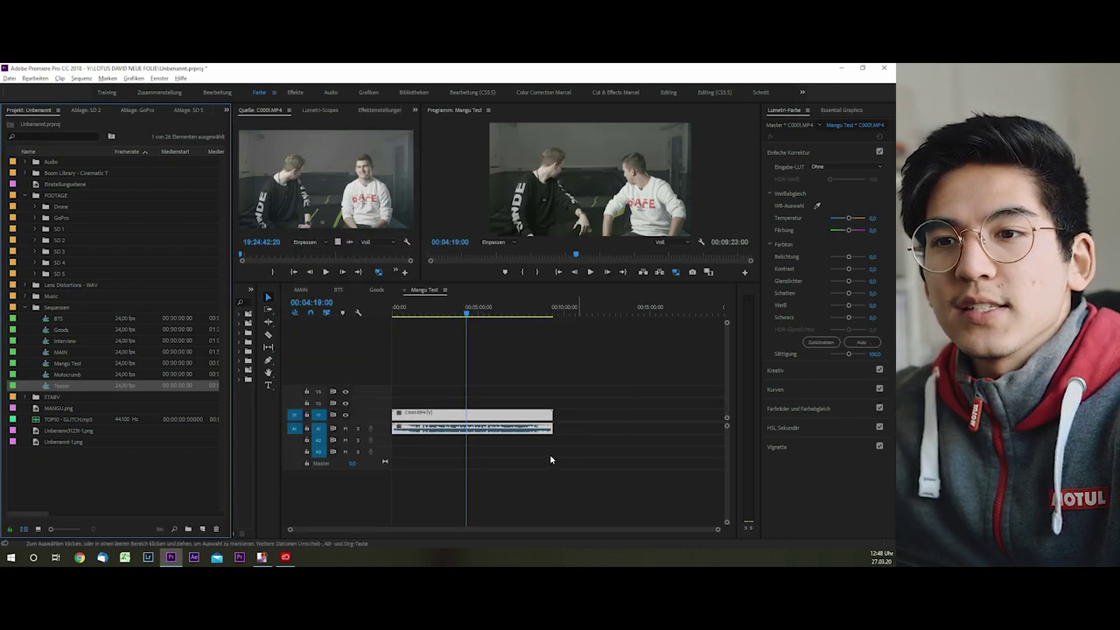
click(204, 530)
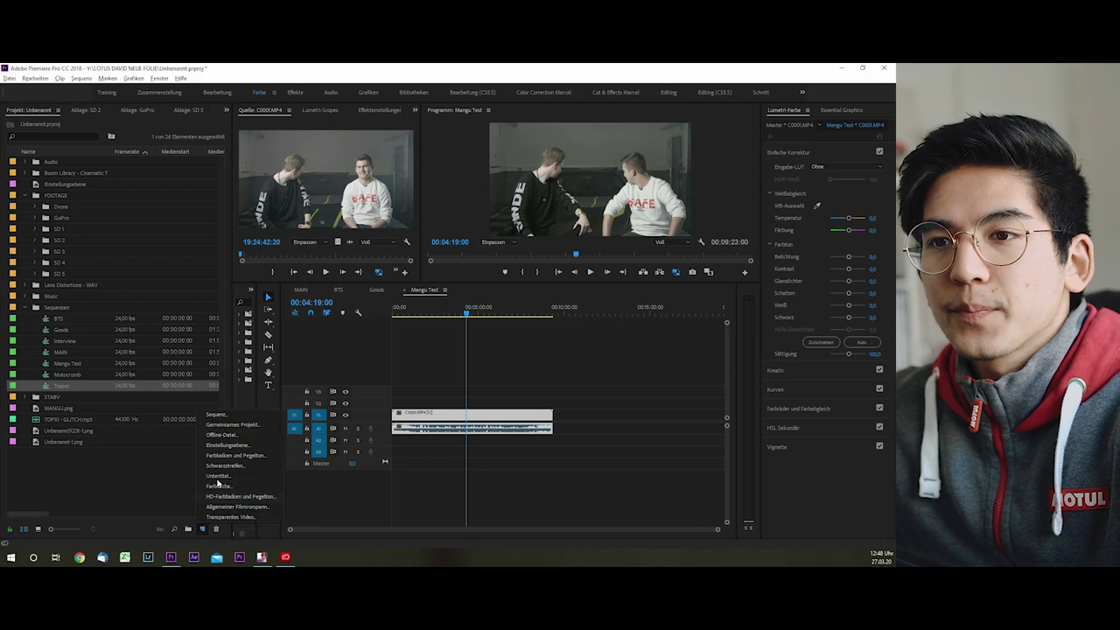
click(231, 416)
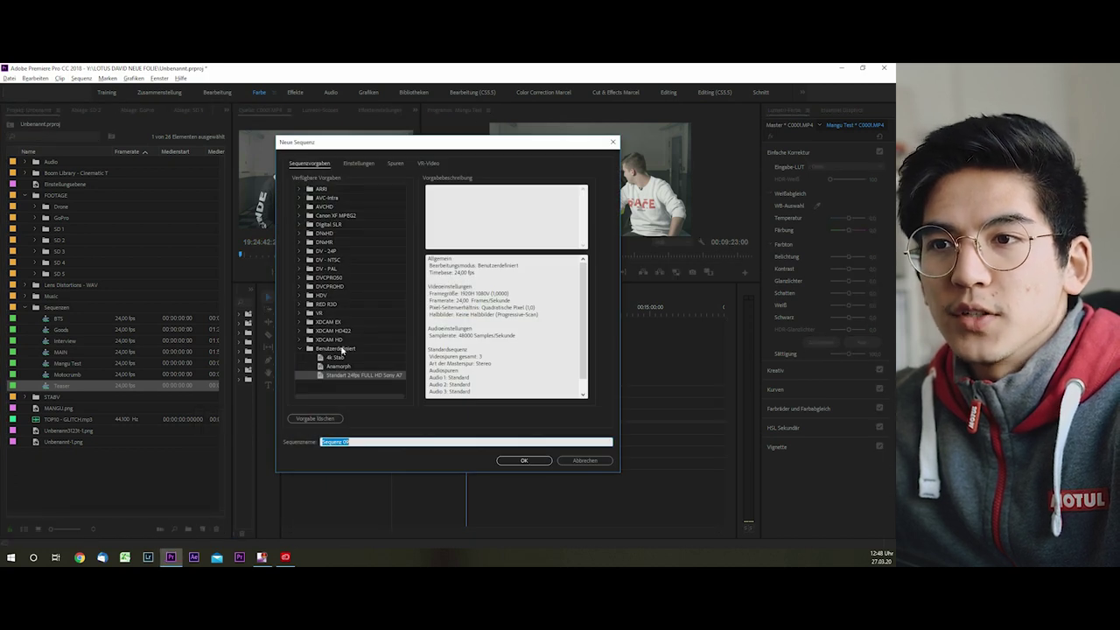